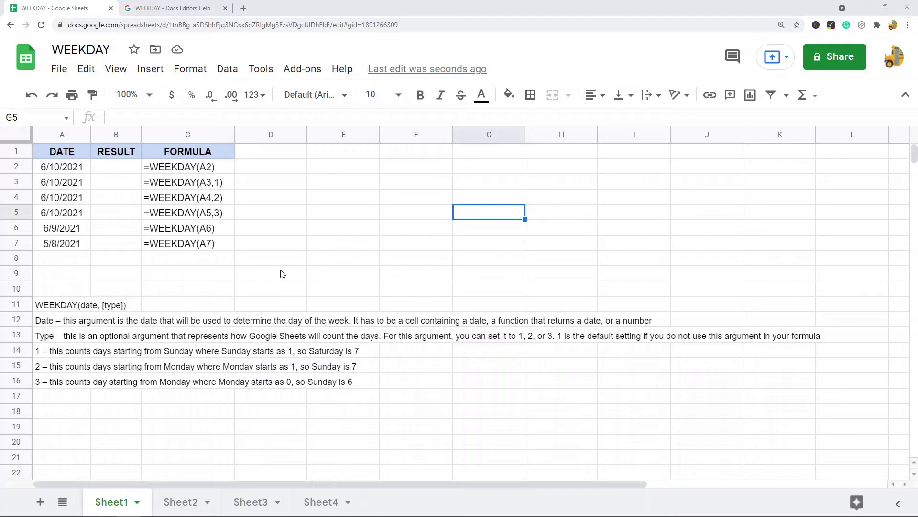
Review the WEEKDAY syntax in A11, its date and type arguments, and type explanations in A14:A16.
click(61, 311)
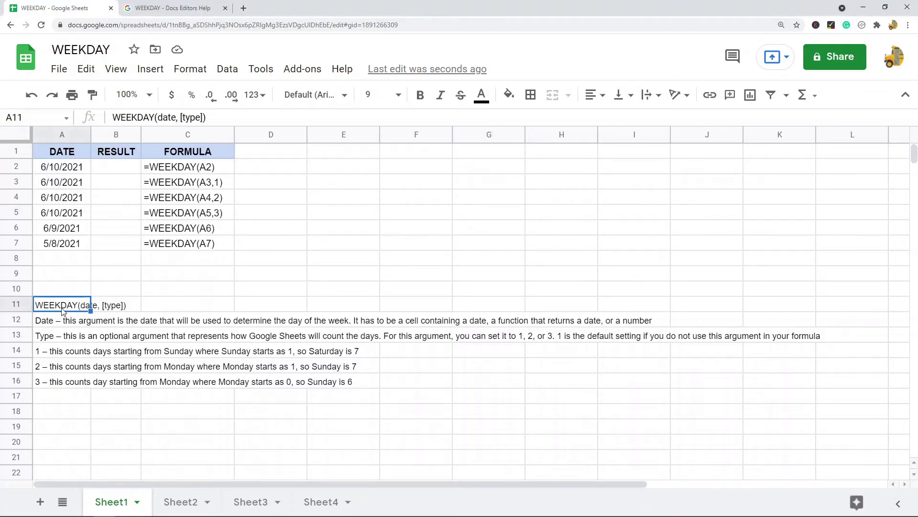
drag(160, 119, 175, 117)
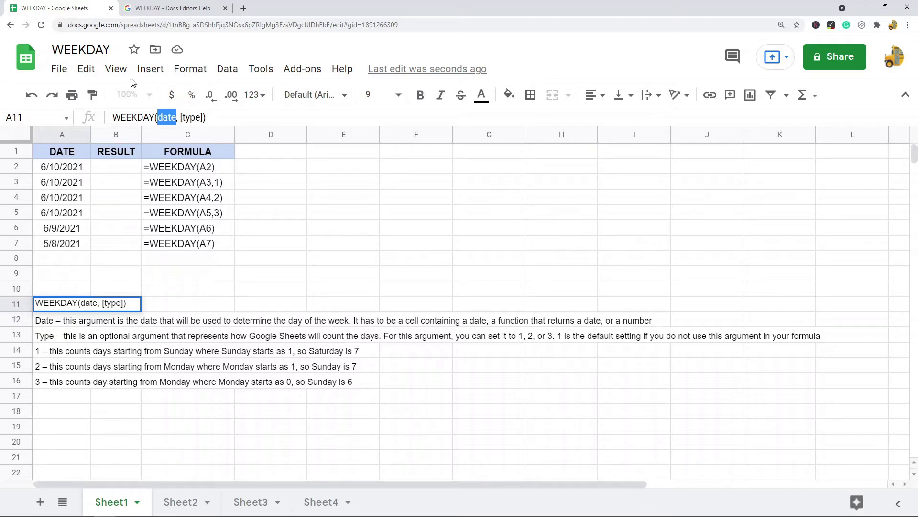
drag(206, 117, 181, 118)
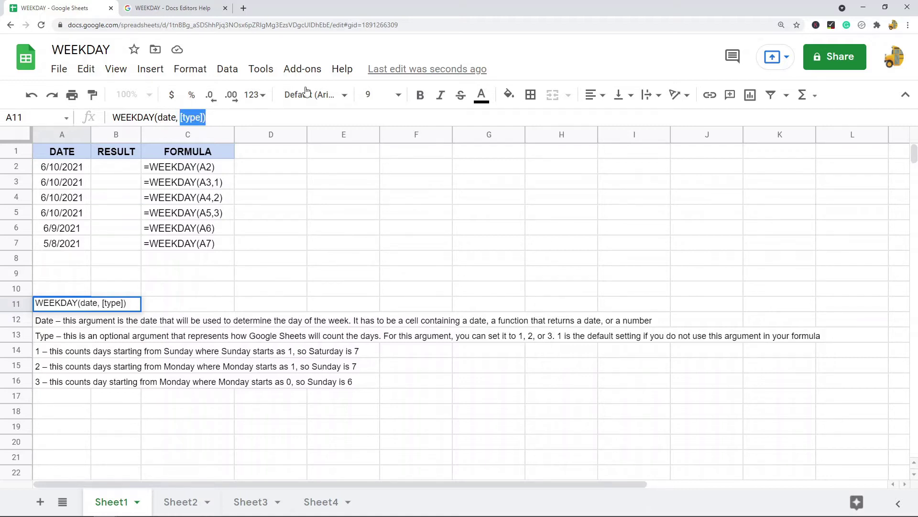
click(60, 354)
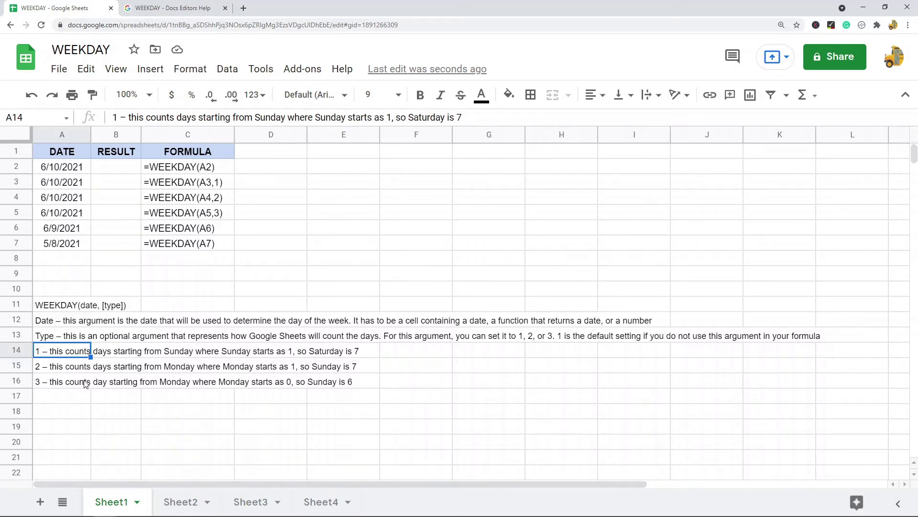
click(65, 371)
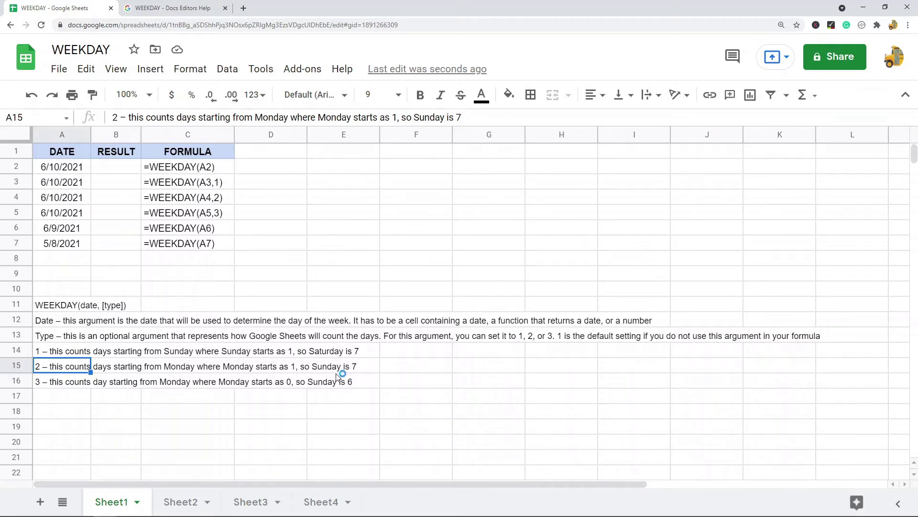
click(66, 388)
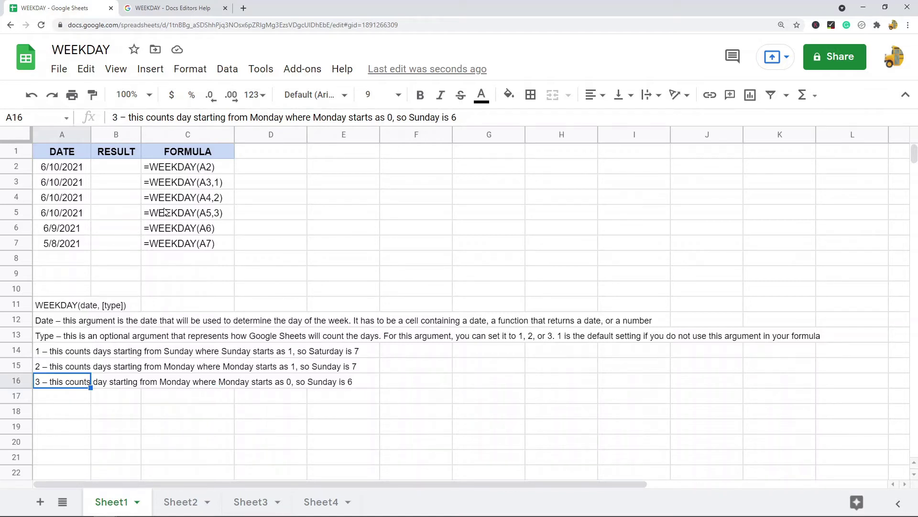
Enter =WEEKDAY(A2) in B2 under RESULT.
click(122, 169)
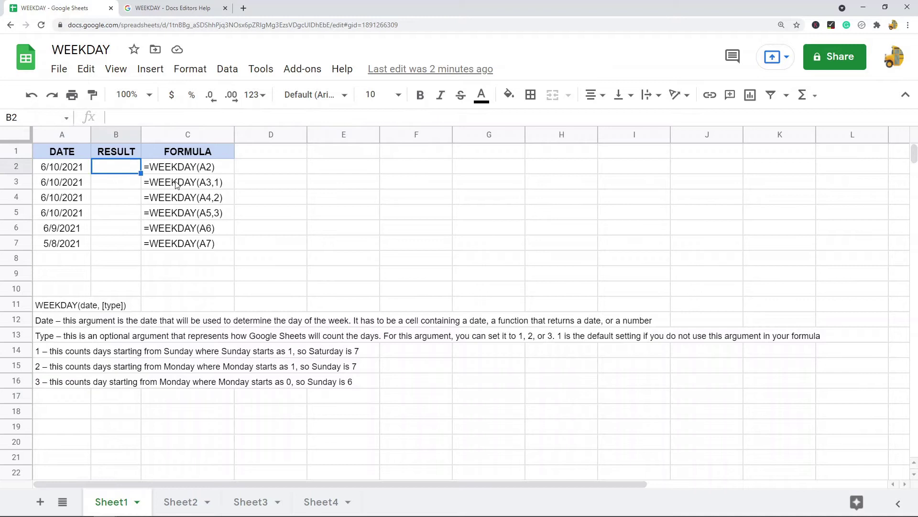
text(=weekday)
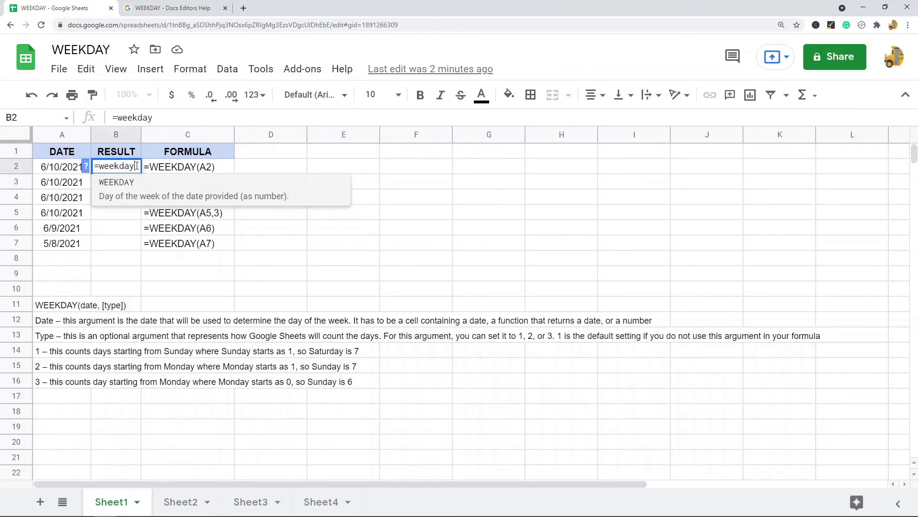
key(Tab)
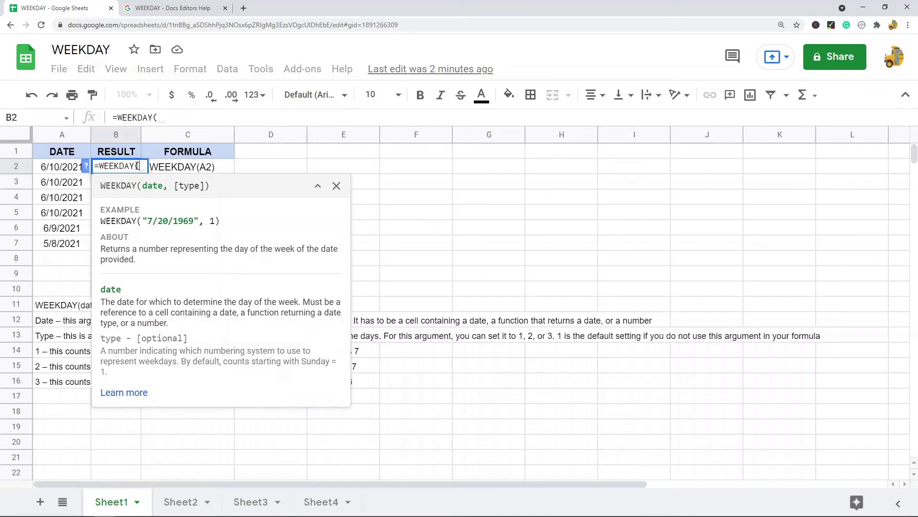
click(54, 170)
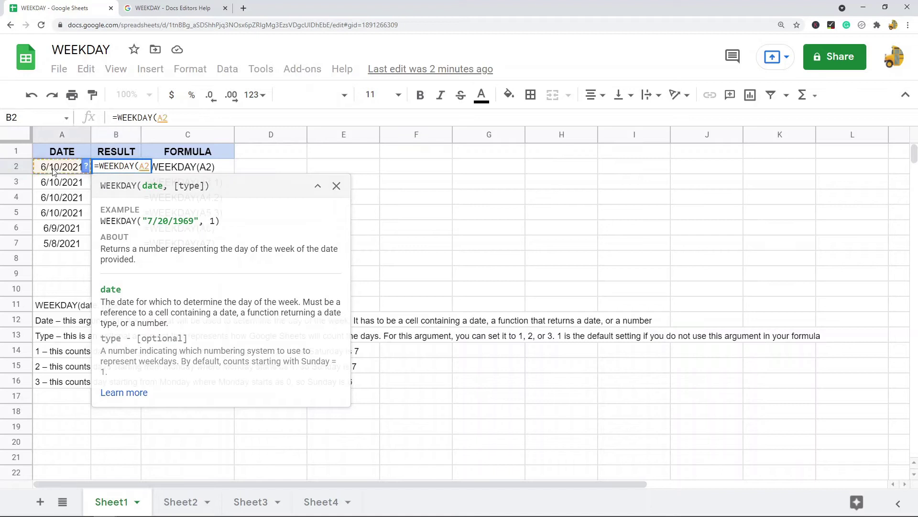
click(189, 120)
key(Return)
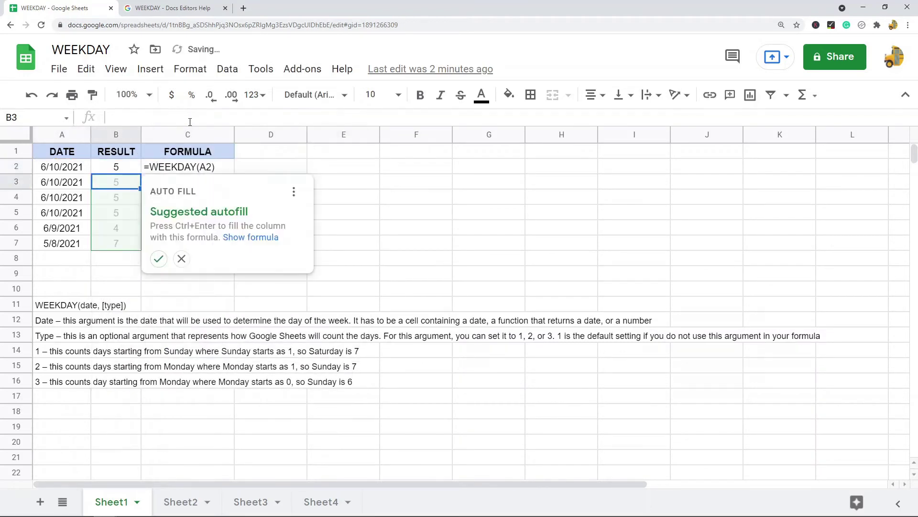
key(Up)
Copy the WEEKDAY formula into B3 with type 1 and B4 with type 2.
key(ctrl+c)
click(118, 188)
key(ctrl+v)
click(169, 118)
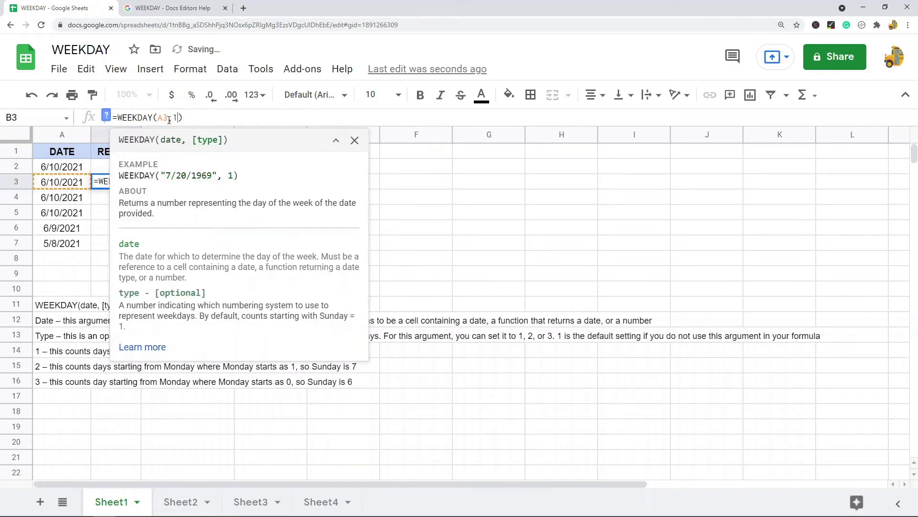
key(Return)
click(119, 182)
key(ctrl+c)
key(Down)
key(ctrl+v)
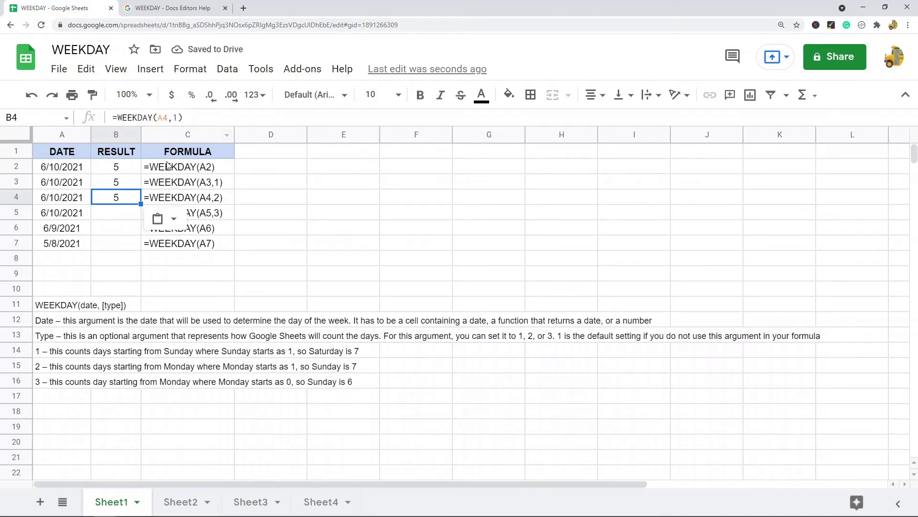
double_click(174, 118)
text(2)
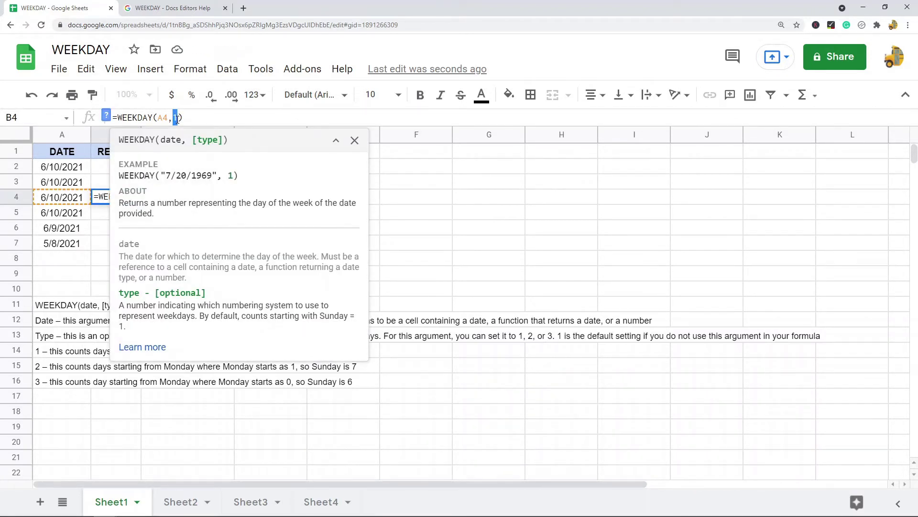
key(Return)
Copy the WEEKDAY formula into B5 with type 3.
click(115, 199)
key(ctrl+c)
click(119, 214)
key(ctrl+v)
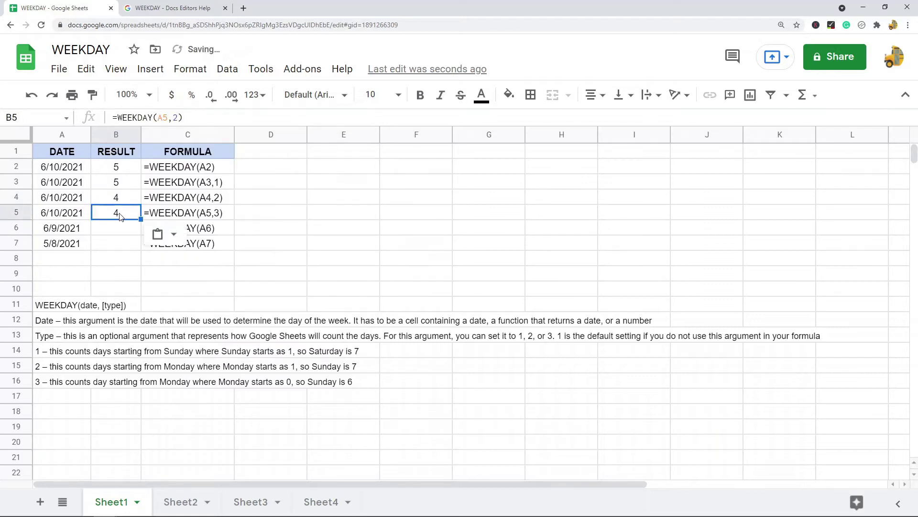
double_click(175, 118)
text(3)
key(Return)
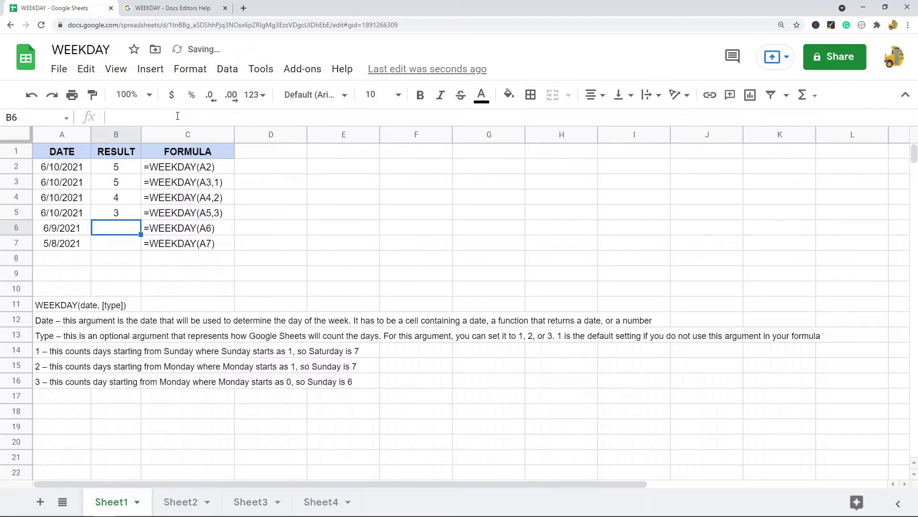
Copy the formula into B6 and B7 with the type argument removed.
click(119, 212)
key(ctrl+c)
click(119, 233)
key(ctrl+v)
click(177, 118)
key(BackSpace)
key(BackSpace)
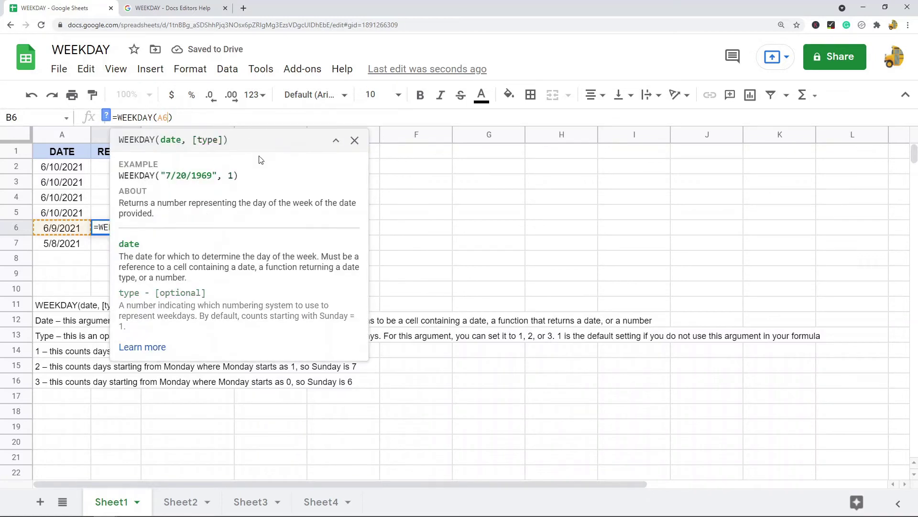
key(Return)
click(130, 233)
key(ctrl+c)
click(127, 242)
key(ctrl+v)
click(354, 217)
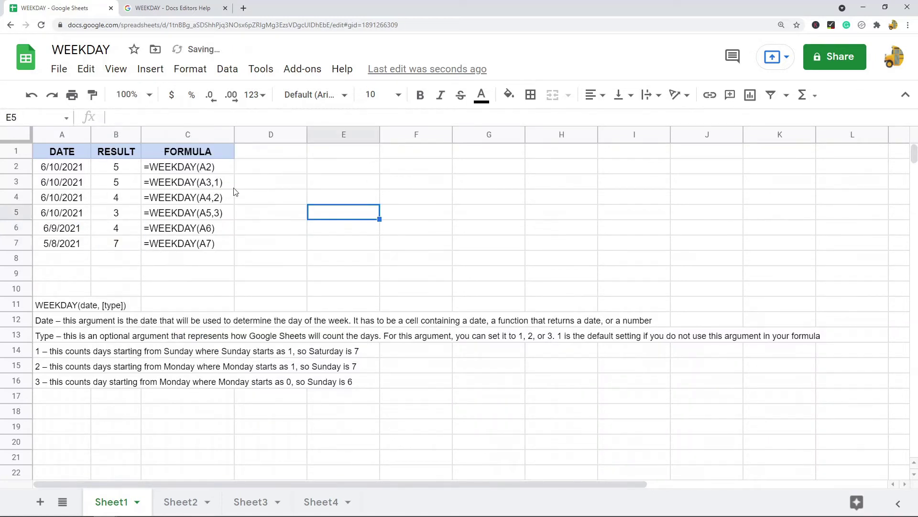
Compare the dates in A2:A5 with their results and formula notes in C2, C4 and C5.
click(80, 170)
drag(80, 174, 80, 213)
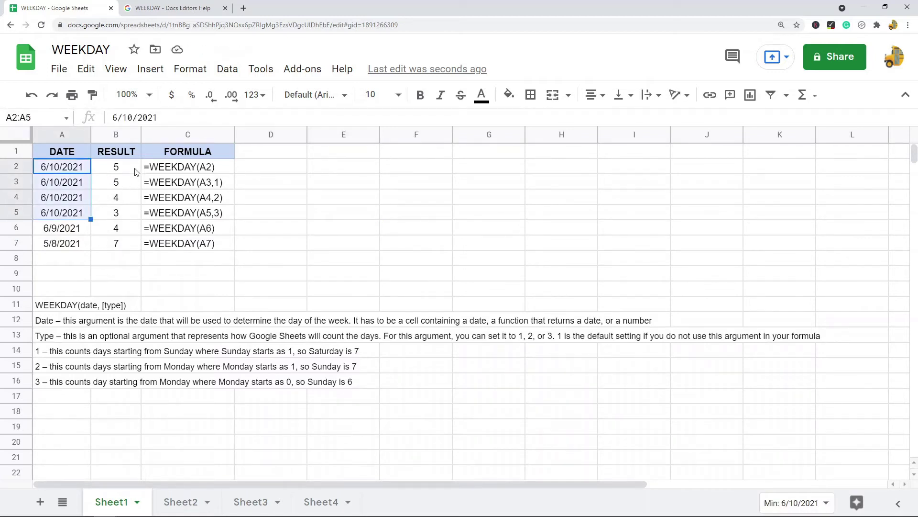
drag(132, 173, 128, 185)
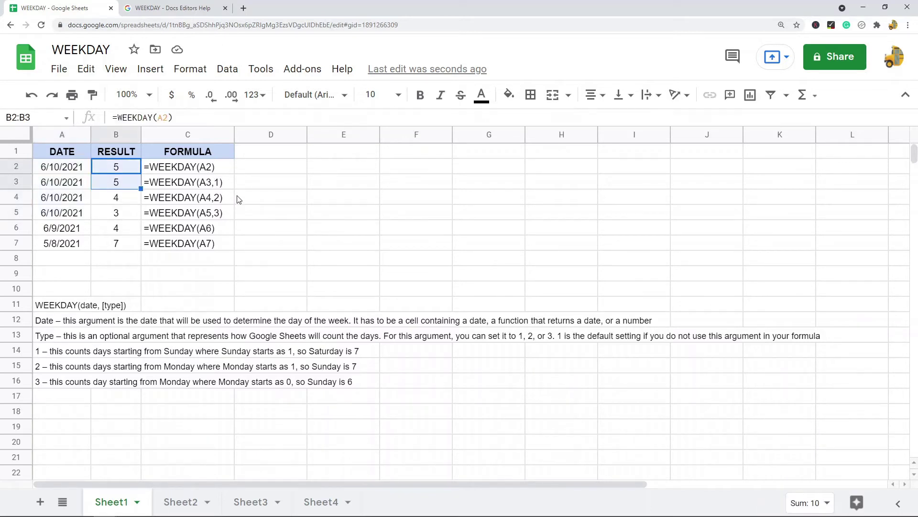
click(223, 170)
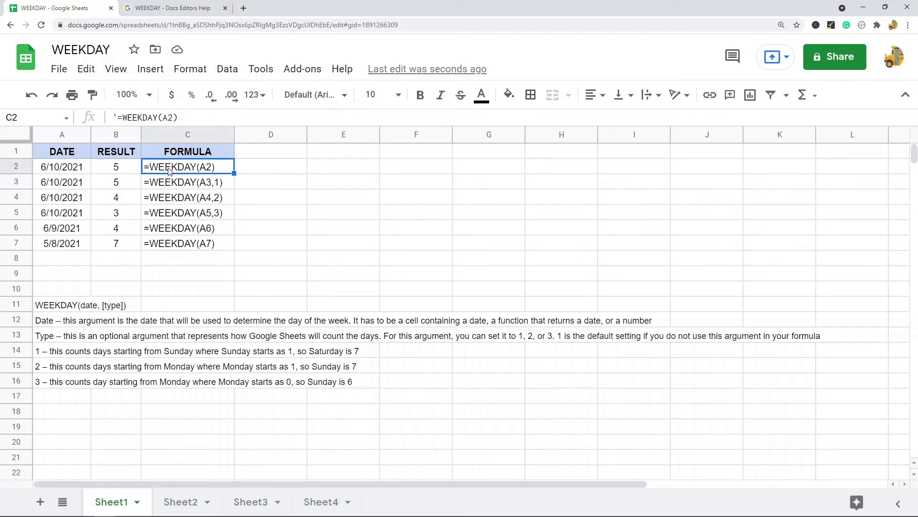
drag(82, 173, 126, 221)
click(210, 202)
click(212, 216)
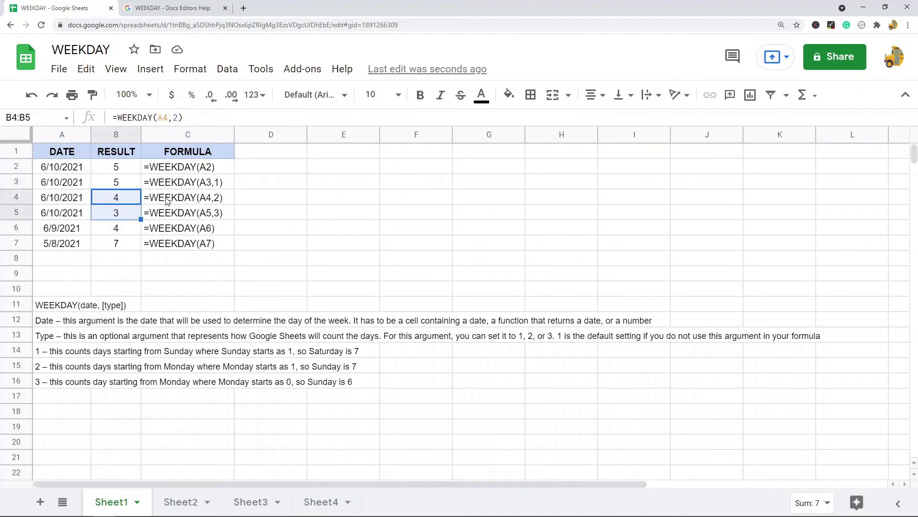
Review the results in B2:B7 against the A2 date, then move to Sheet2.
click(128, 232)
click(123, 246)
click(127, 172)
drag(127, 172, 133, 247)
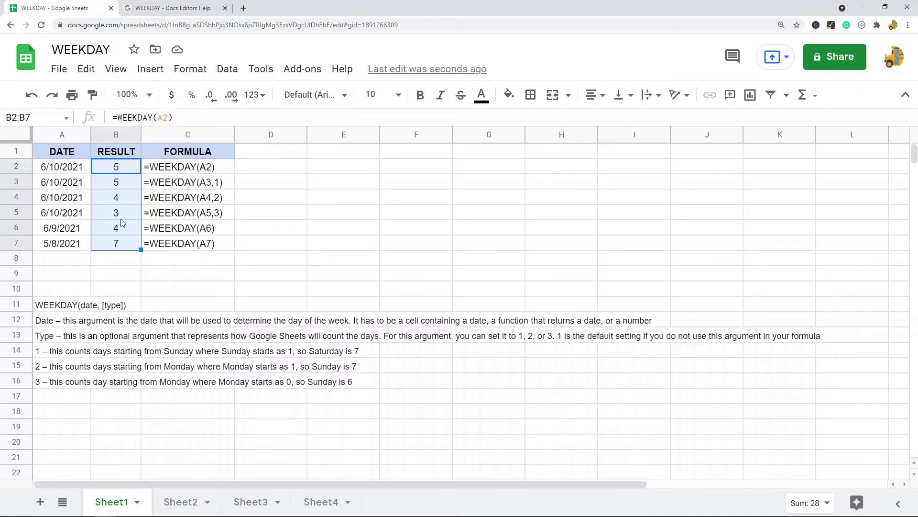
click(118, 170)
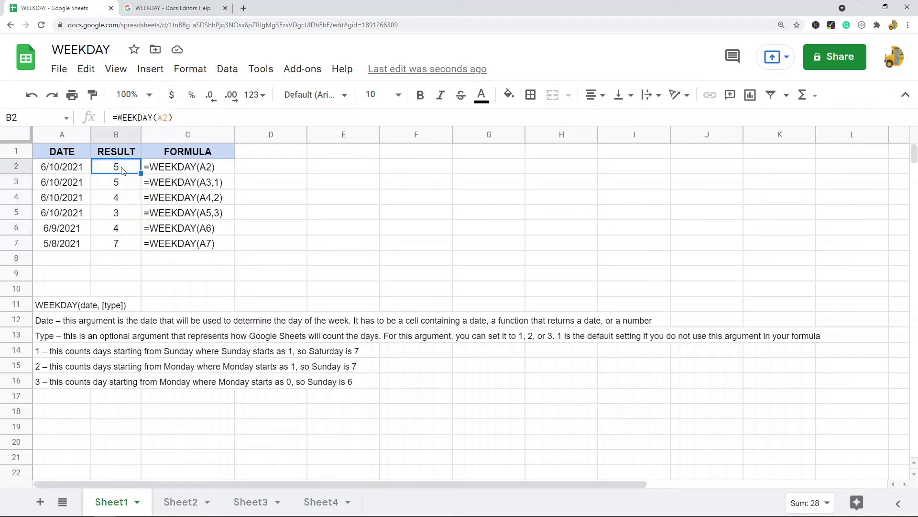
click(60, 171)
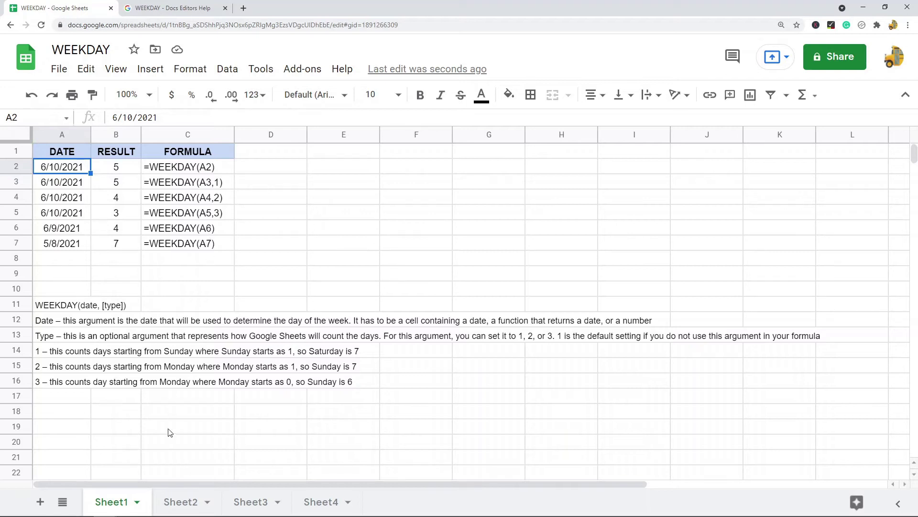
click(181, 502)
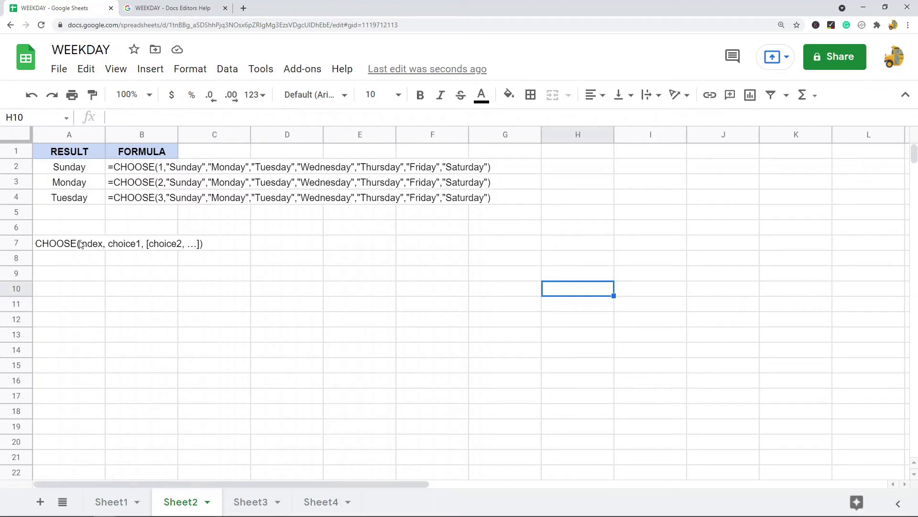
click(68, 248)
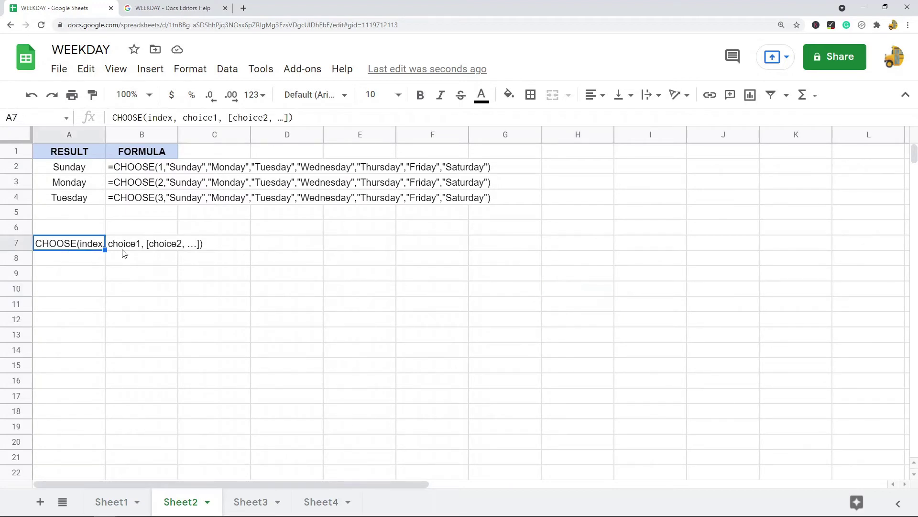
click(127, 252)
drag(127, 251, 230, 254)
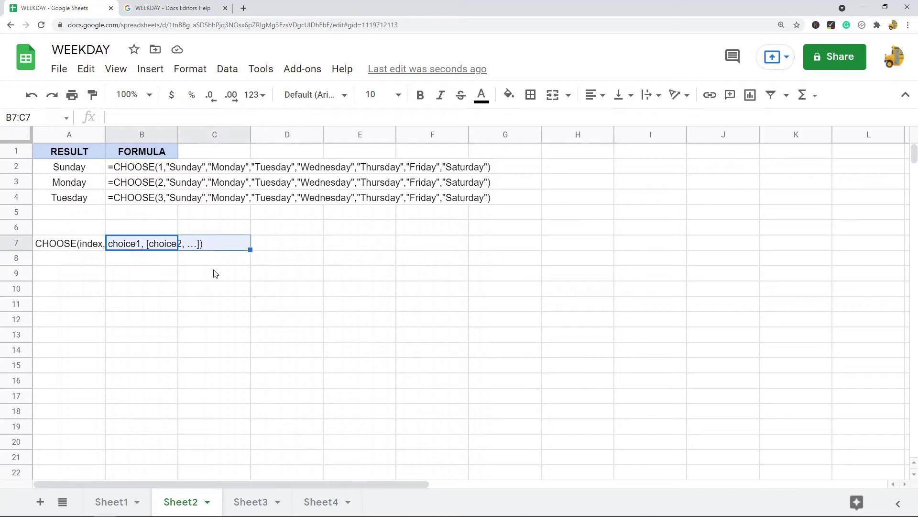
click(150, 308)
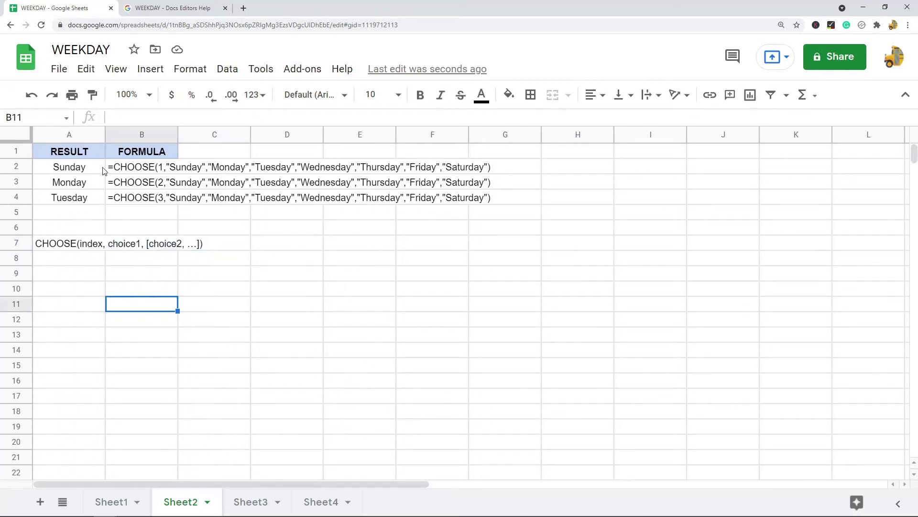
click(82, 167)
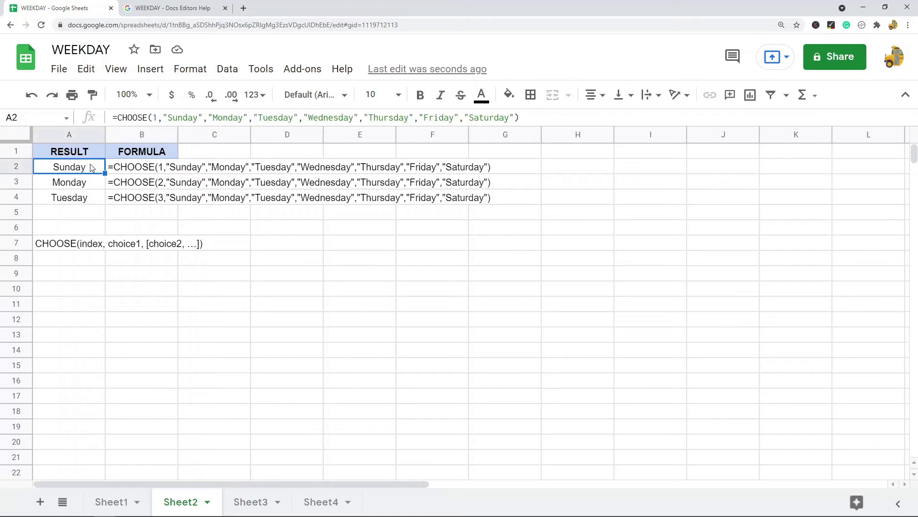
click(156, 118)
double_click(156, 117)
drag(164, 118, 512, 122)
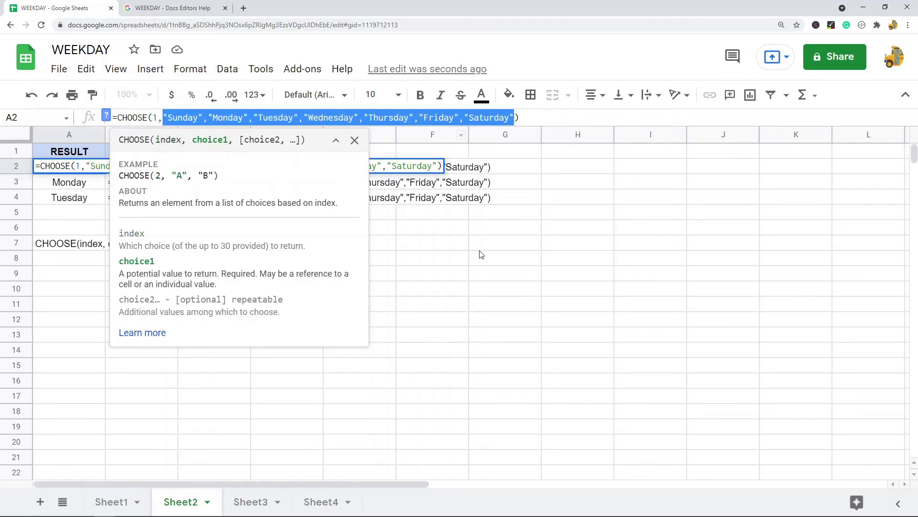
drag(201, 117, 164, 118)
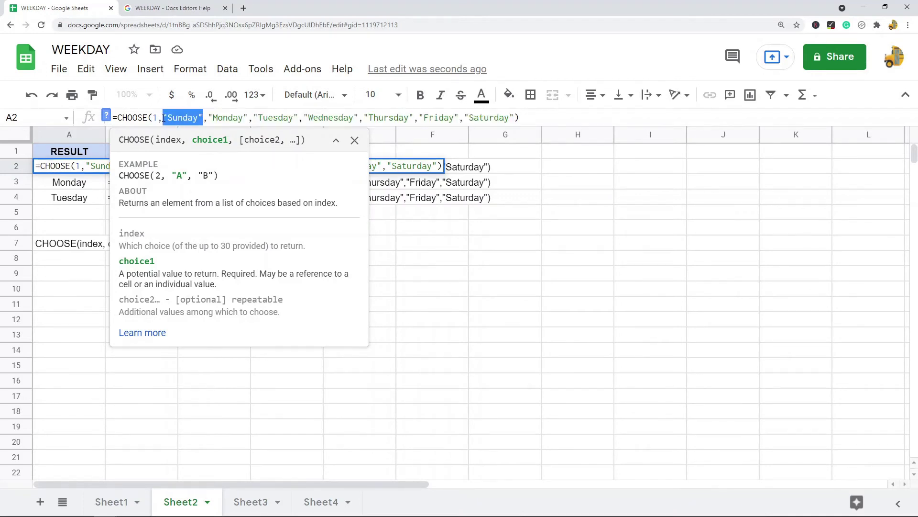
key(Escape)
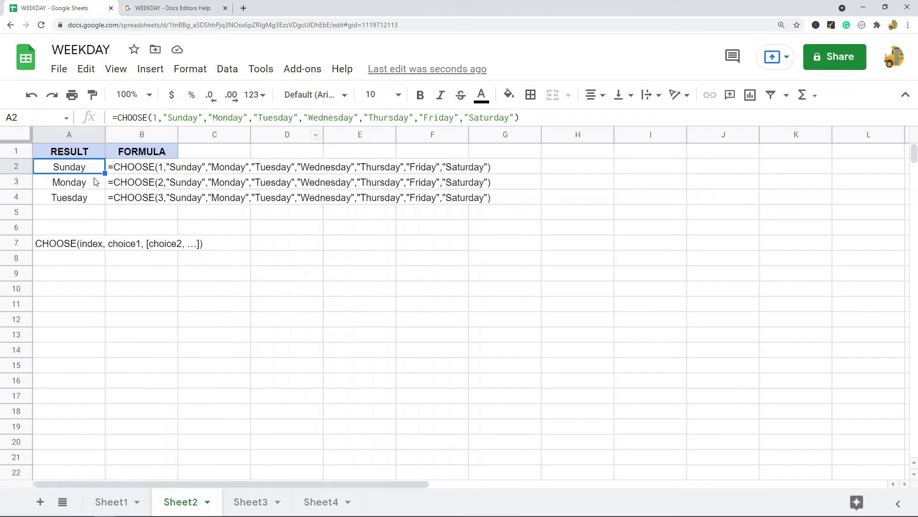
Inspect the CHOOSE formulas behind Sunday, Monday and Tuesday and their seven weekday choices, then go to Sheet3.
click(128, 171)
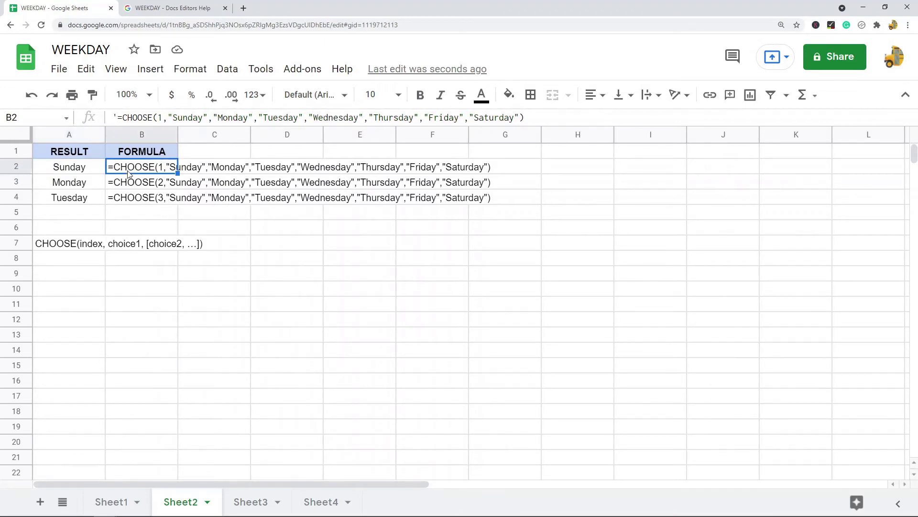
click(94, 169)
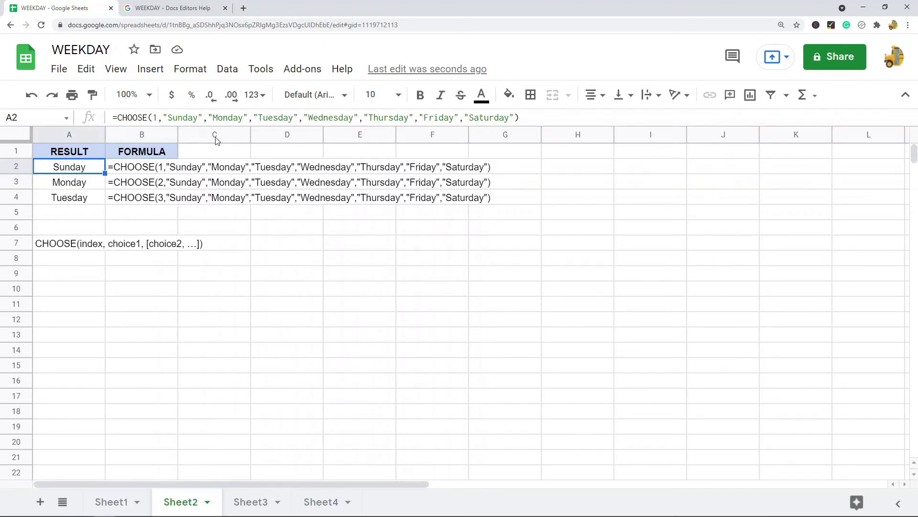
click(83, 187)
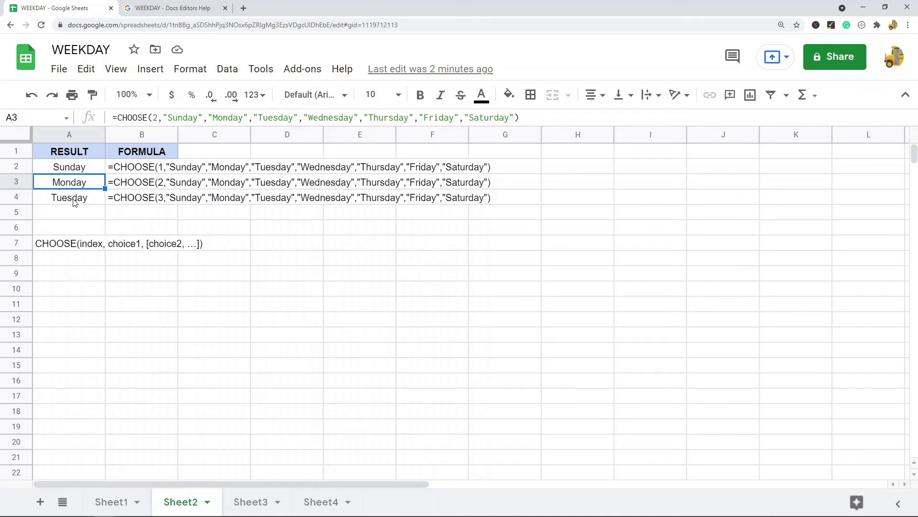
click(96, 202)
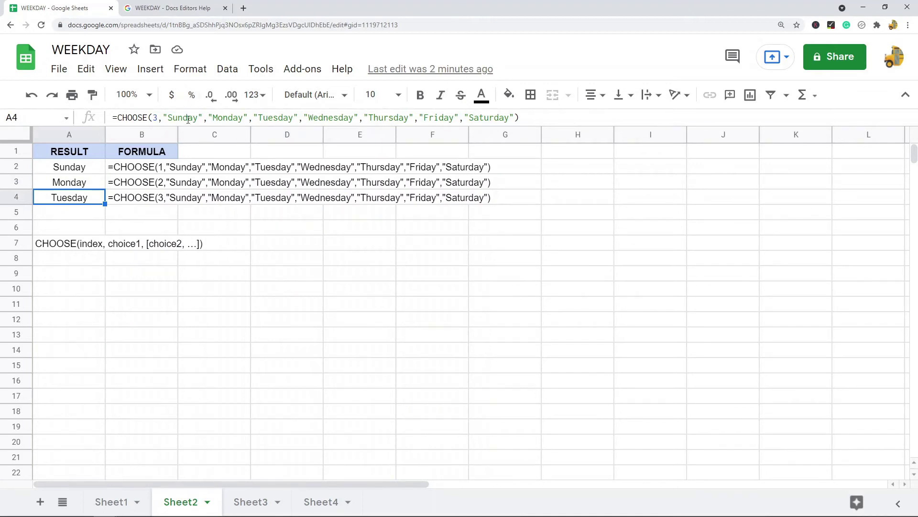
click(516, 118)
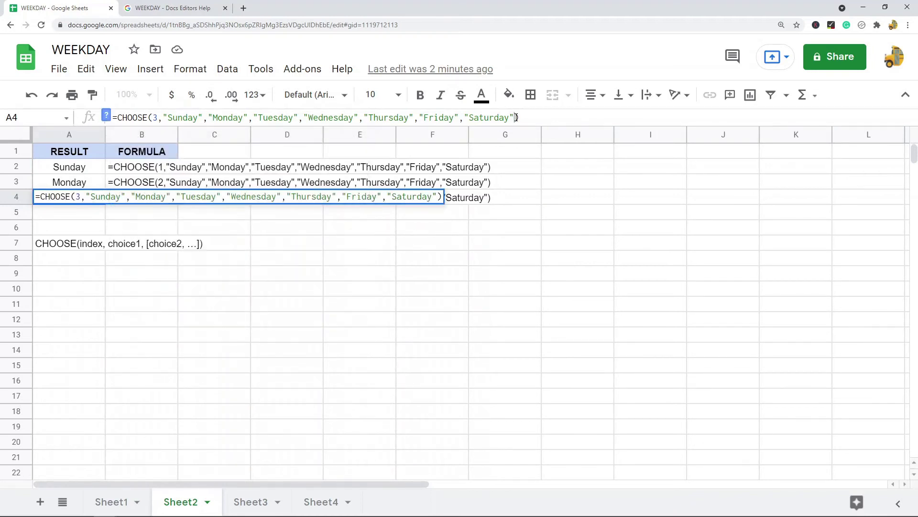
drag(516, 117, 163, 105)
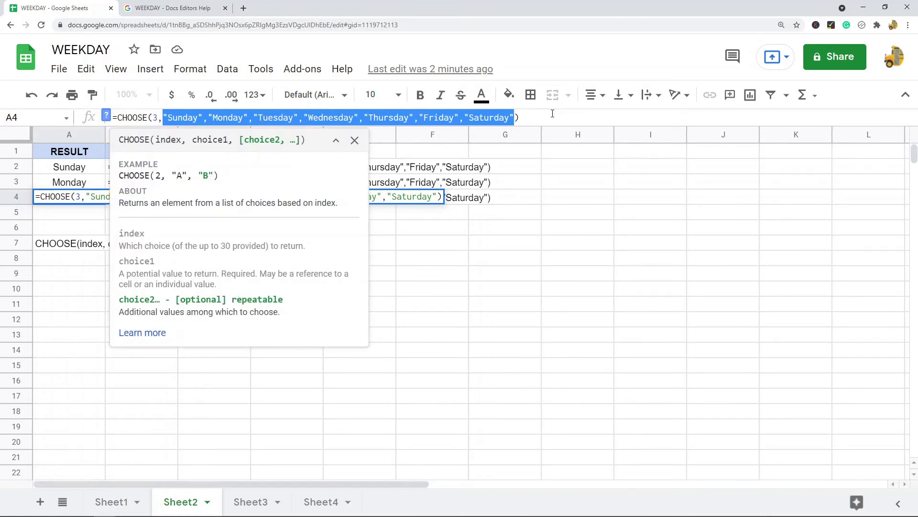
key(Escape)
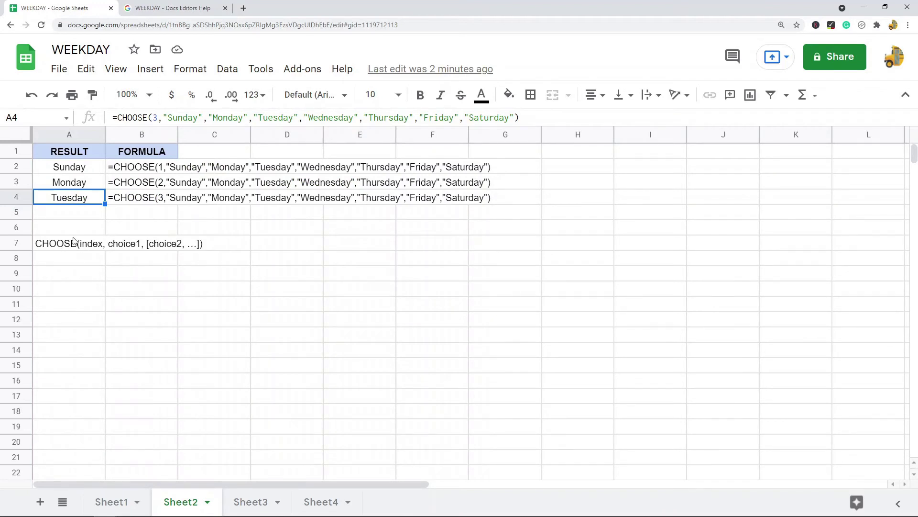
click(246, 502)
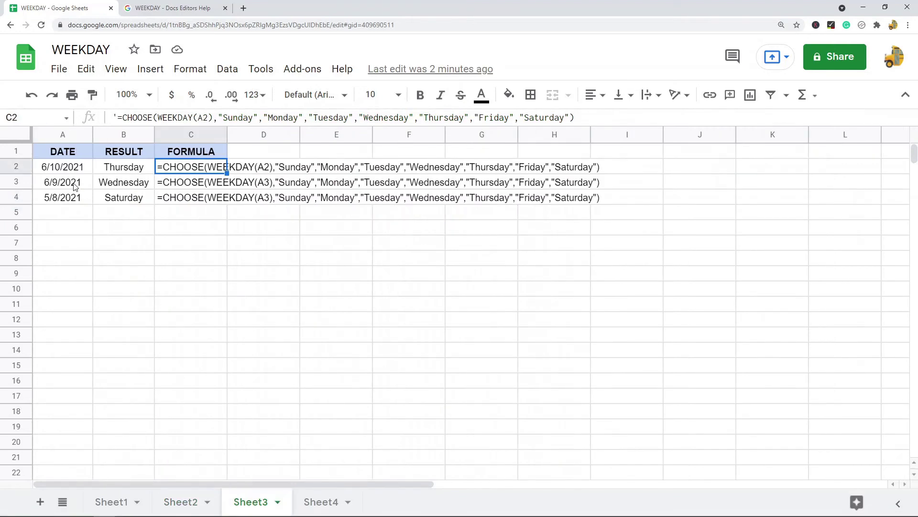
drag(67, 172, 66, 204)
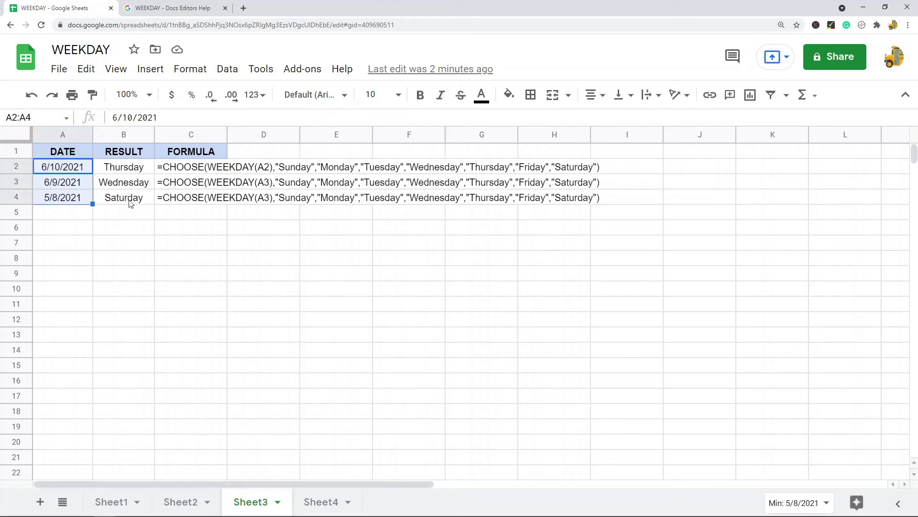
click(191, 173)
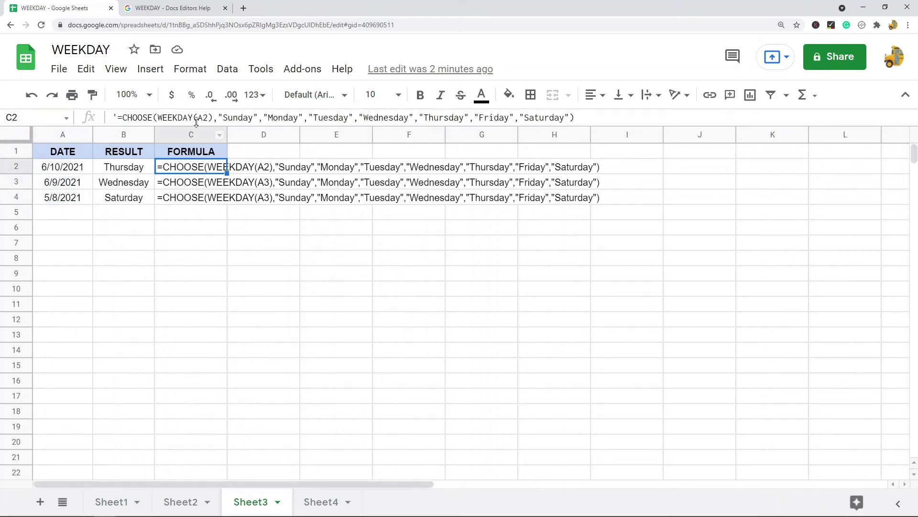
click(214, 117)
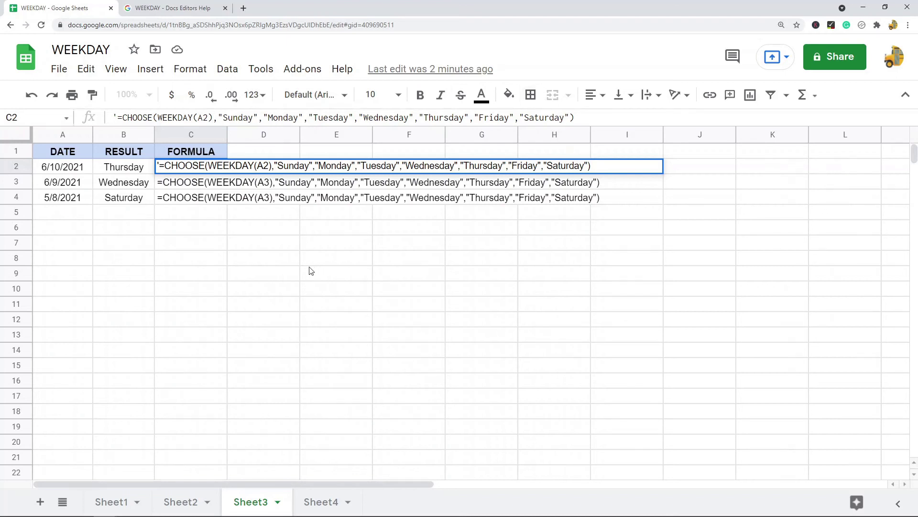
key(Escape)
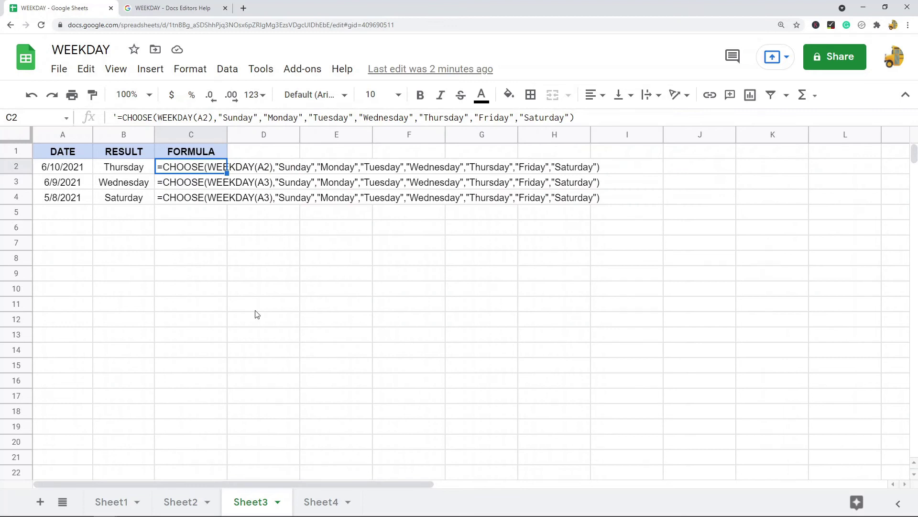
click(156, 277)
click(123, 168)
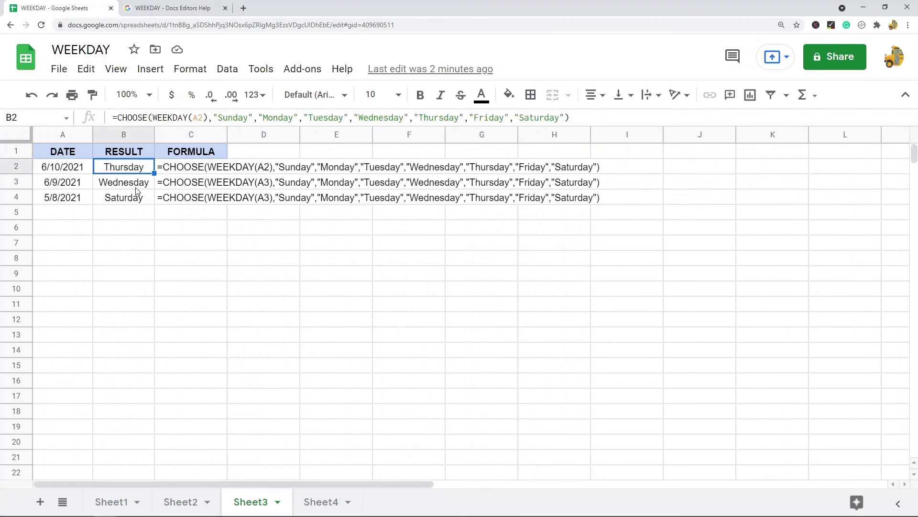
click(133, 185)
click(134, 204)
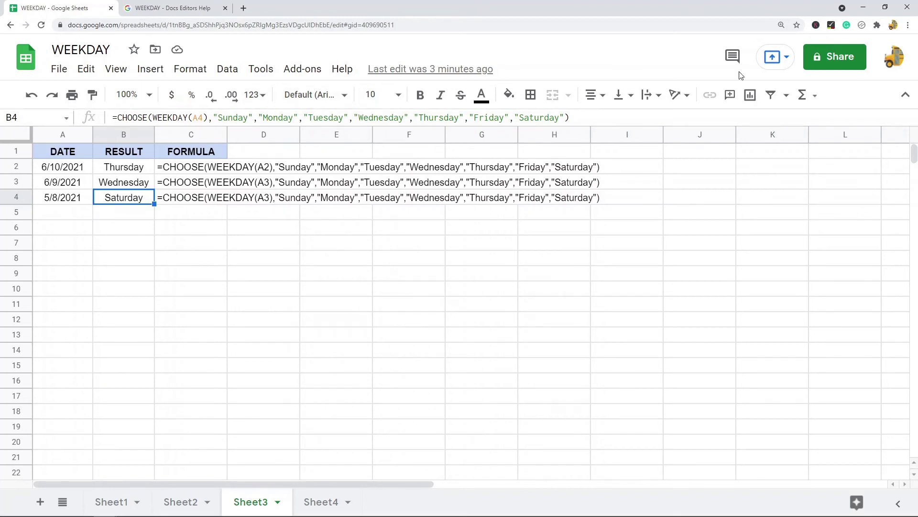
click(242, 247)
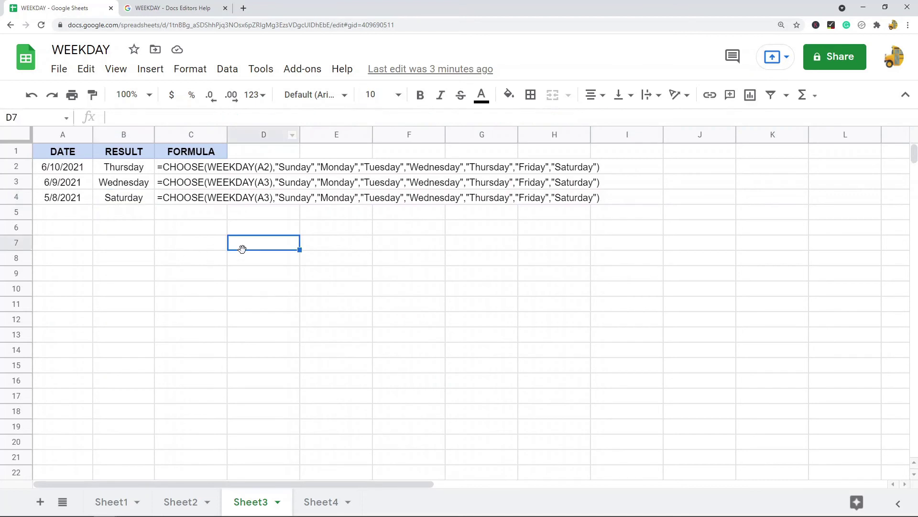
click(137, 171)
click(138, 189)
click(138, 207)
click(138, 168)
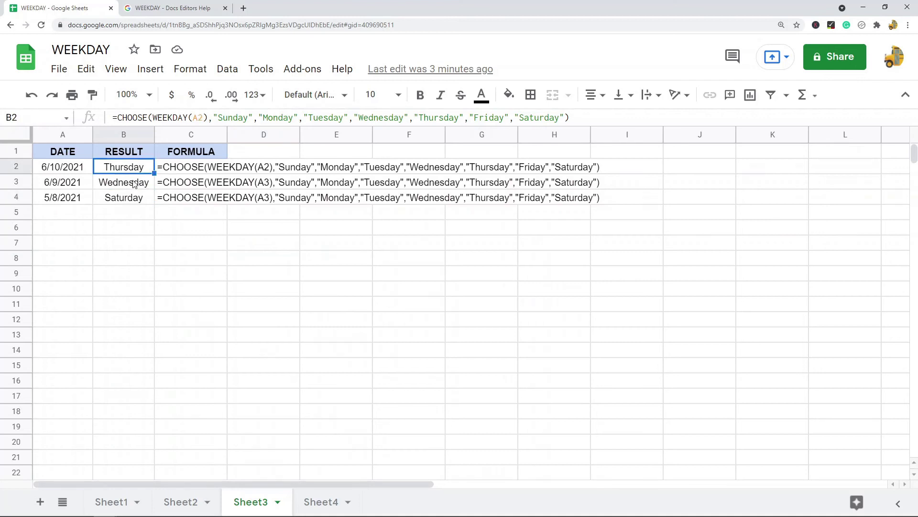
click(134, 184)
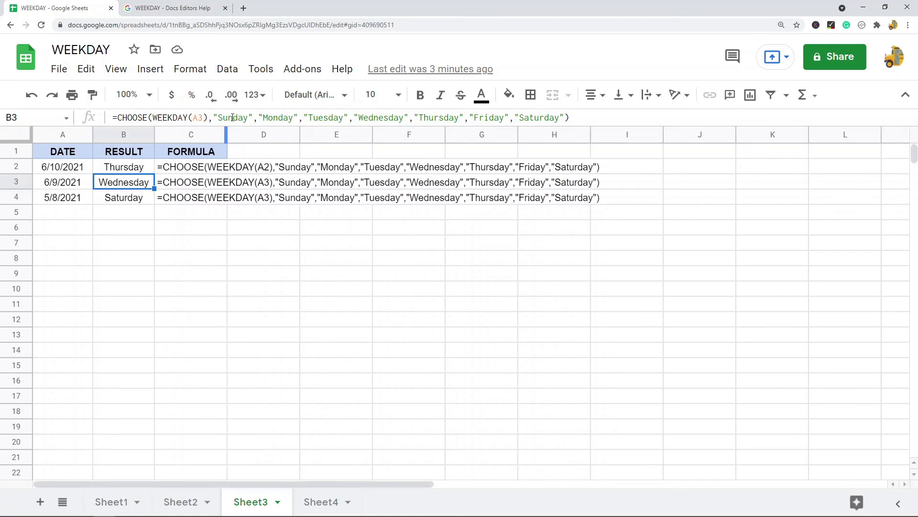
Open Sheet4 to view the CHOOSE(WEEKDAY(TODAY())) example returning Friday.
click(319, 500)
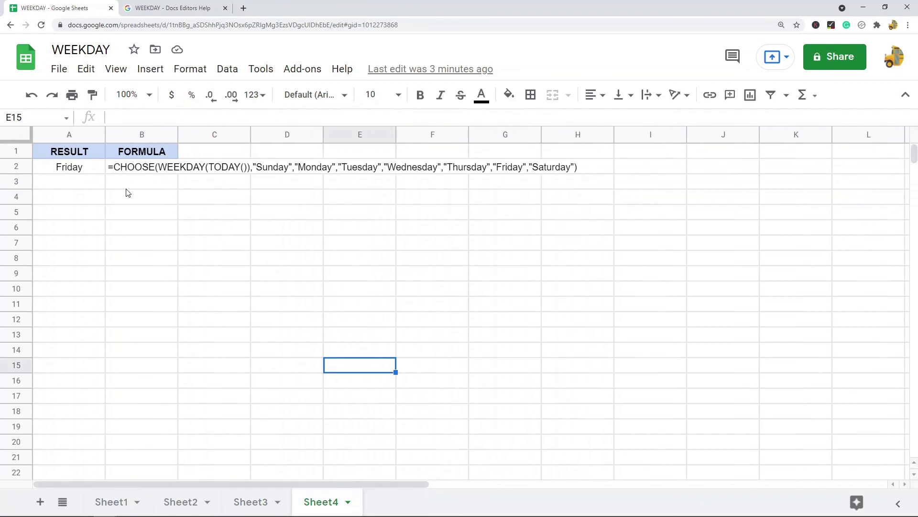